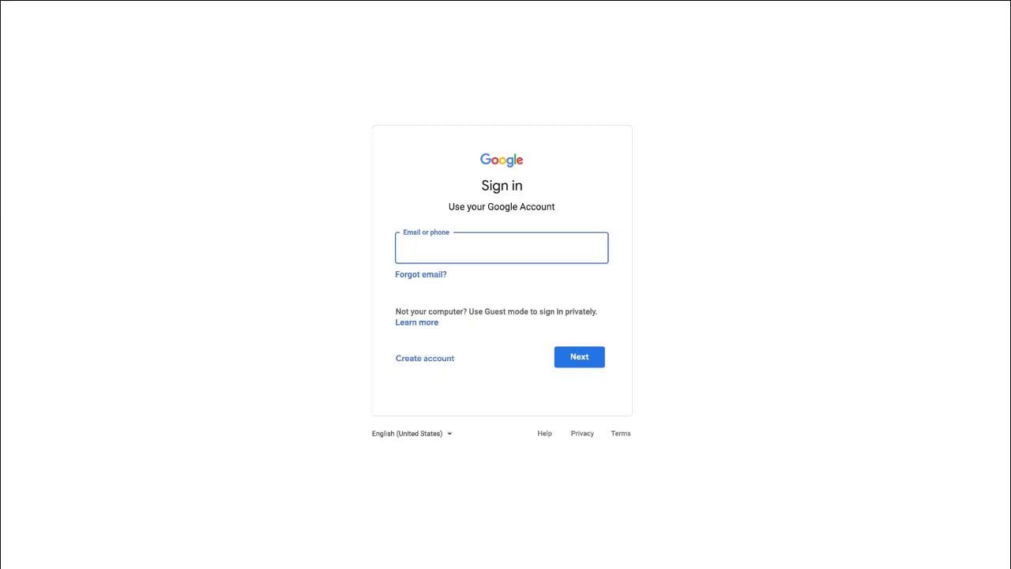
Enter the Google account e-mail and continue to the next sign-in step.
{"action": "left_click", "coordinate": [579, 356]}
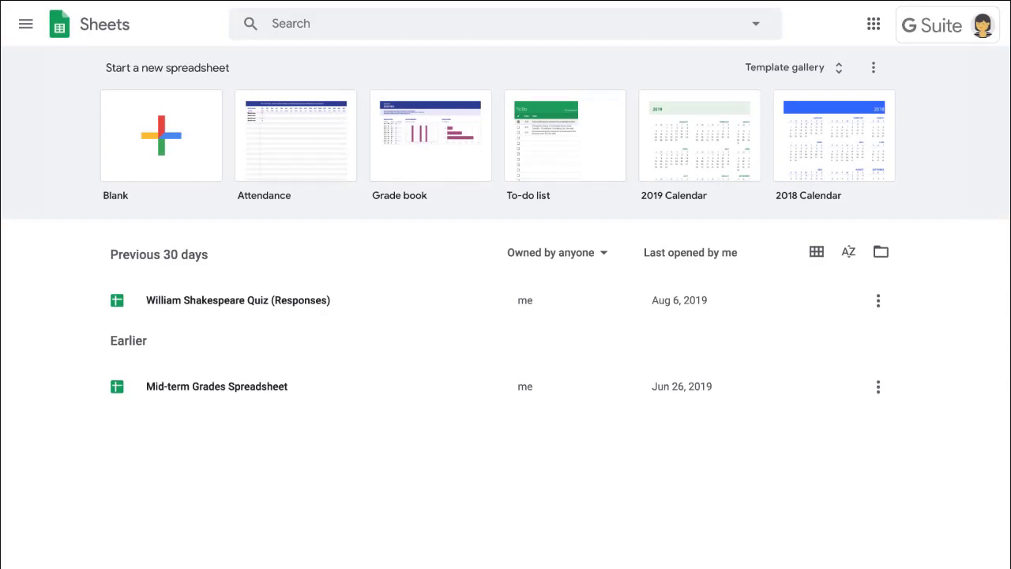
In a new blank spreadsheet, list Miles, Marshall, Devin and Shirley down column A.
{"action": "left_click", "coordinate": [173, 129]}
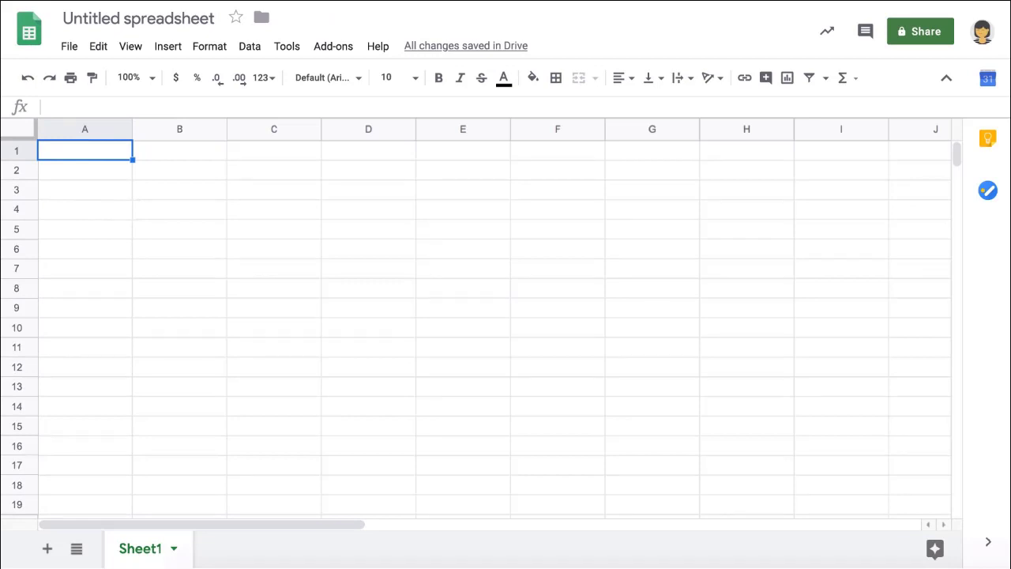
{"action": "type", "text": "es"}
{"action": "key", "text": "Return"}
{"action": "type", "text": "Marshall"}
{"action": "key", "text": "Return"}
{"action": "type", "text": "Devin"}
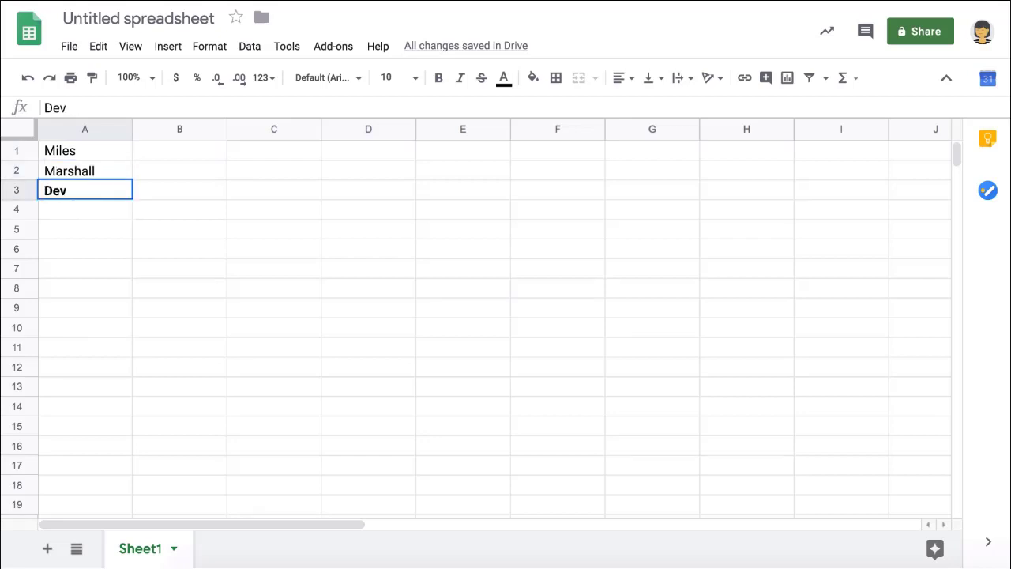
{"action": "key", "text": "Return"}
{"action": "type", "text": "Shi"}
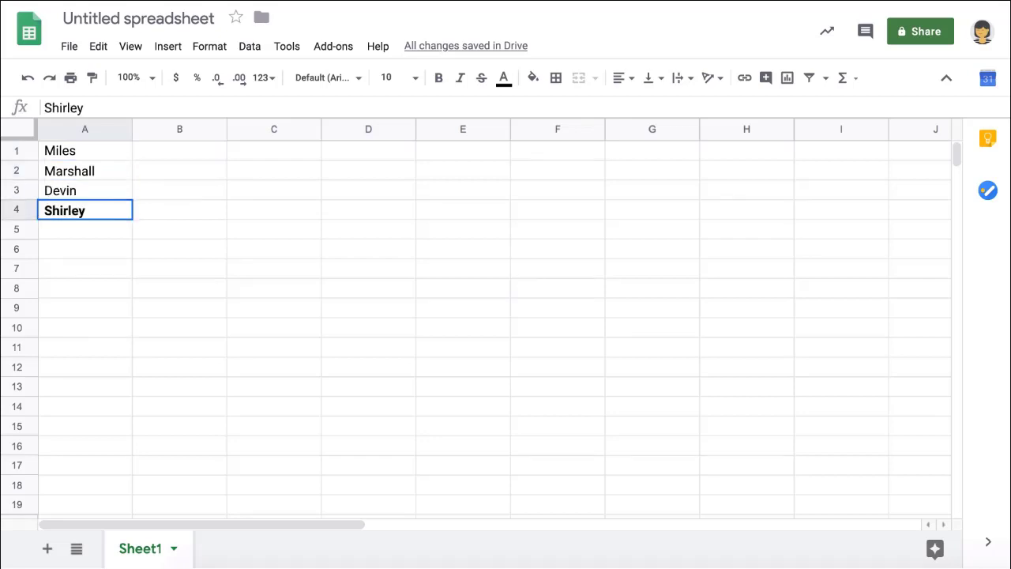
{"action": "type", "text": "rley"}
{"action": "key", "text": "Tab"}
Enter the grades 87%, 76%, 85% and 96% down column B.
{"action": "key", "text": "Up"}
{"action": "key", "text": "Up"}
{"action": "key", "text": "Up"}
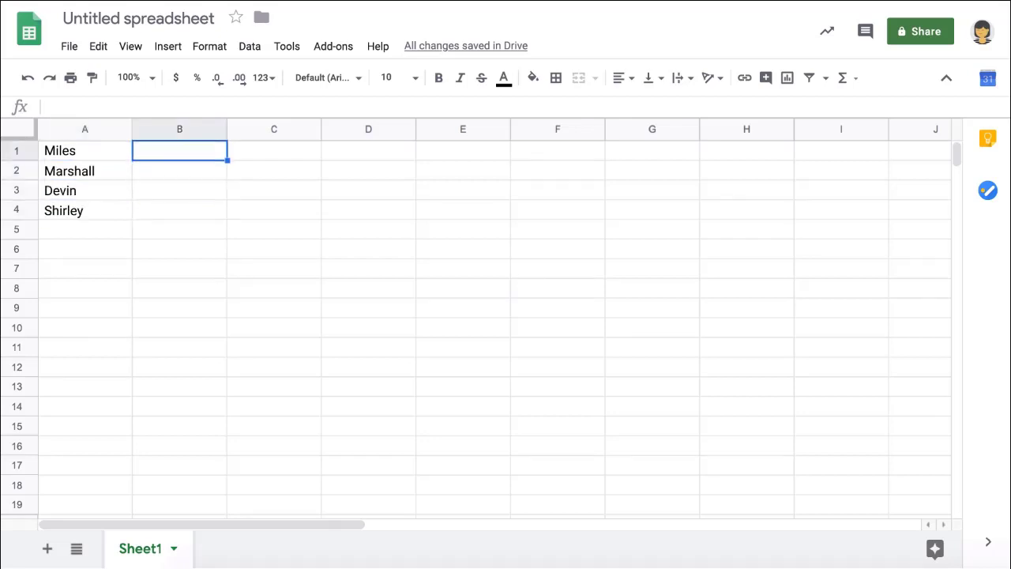
{"action": "type", "text": "87%"}
{"action": "key", "text": "Return"}
{"action": "type", "text": "76%"}
{"action": "key", "text": "Return"}
{"action": "type", "text": "85%"}
{"action": "key", "text": "Return"}
{"action": "type", "text": "96"}
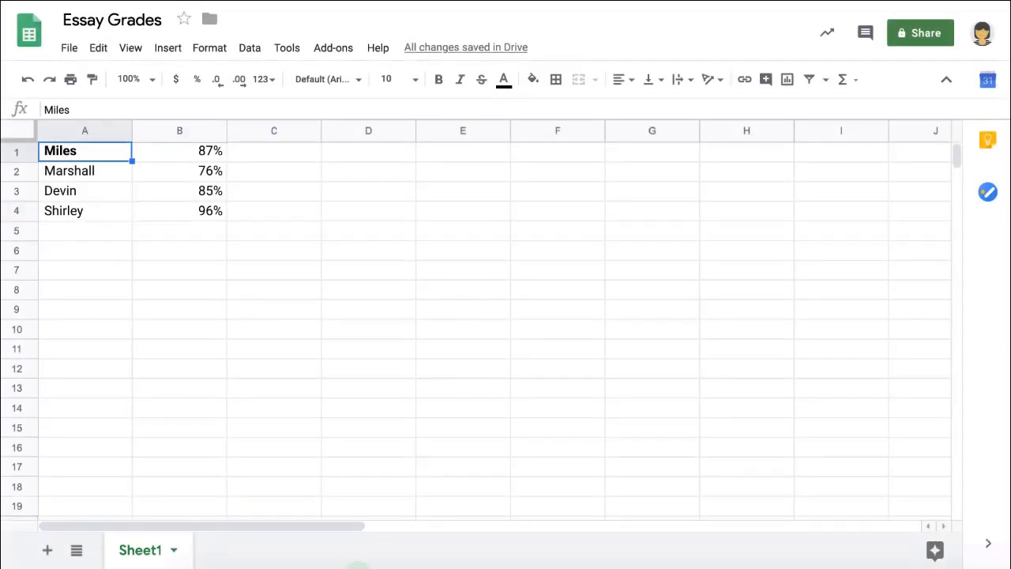
Sort the sheet A→Z on column A so it reads Devin, Marshall, Miles, Shirley.
{"action": "left_click", "coordinate": [121, 131]}
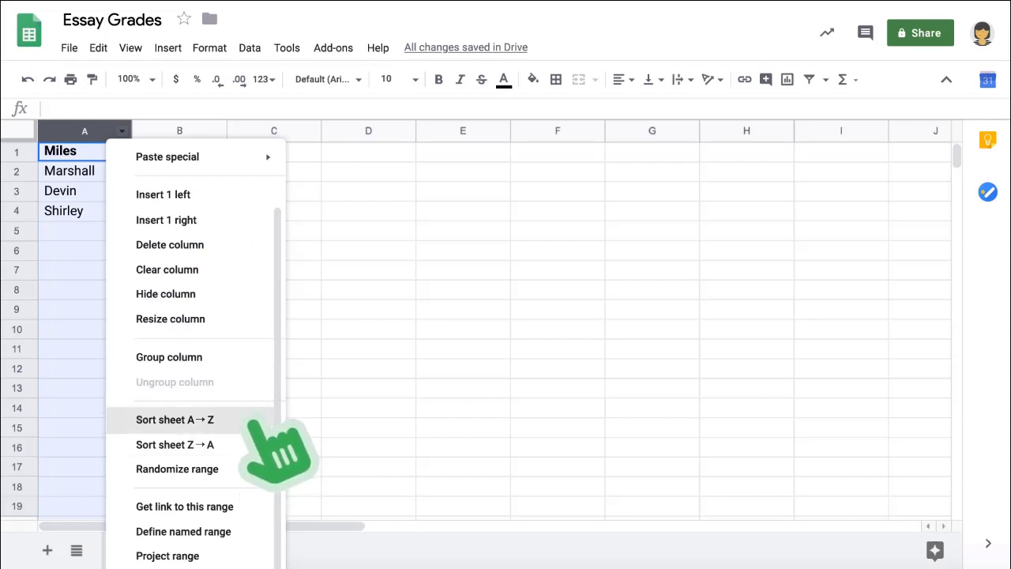
{"action": "left_click", "coordinate": [254, 418]}
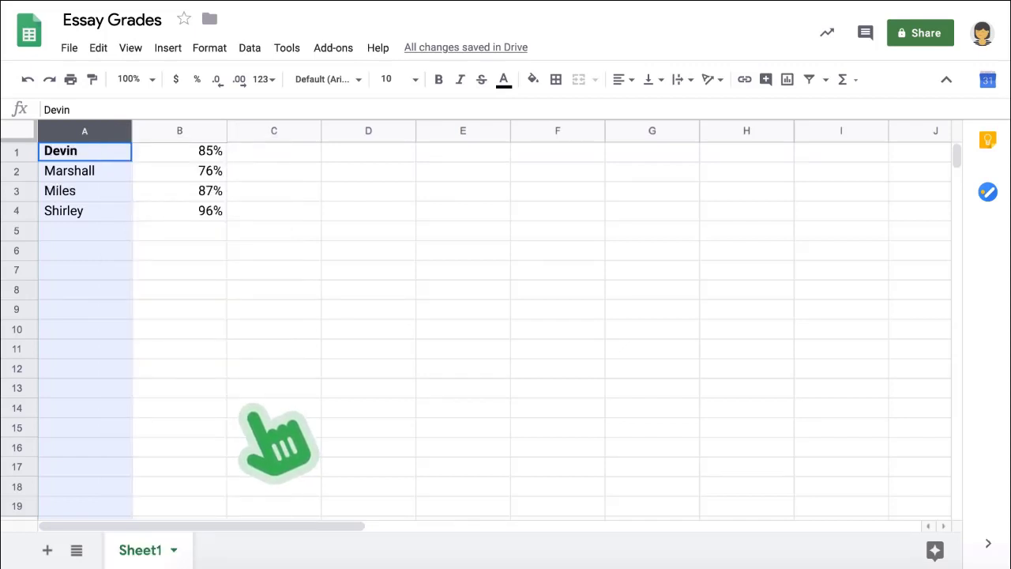
Insert an AVERAGE of grades B1:B4 into B5 to confirm they average 86%.
{"action": "left_click", "coordinate": [197, 150]}
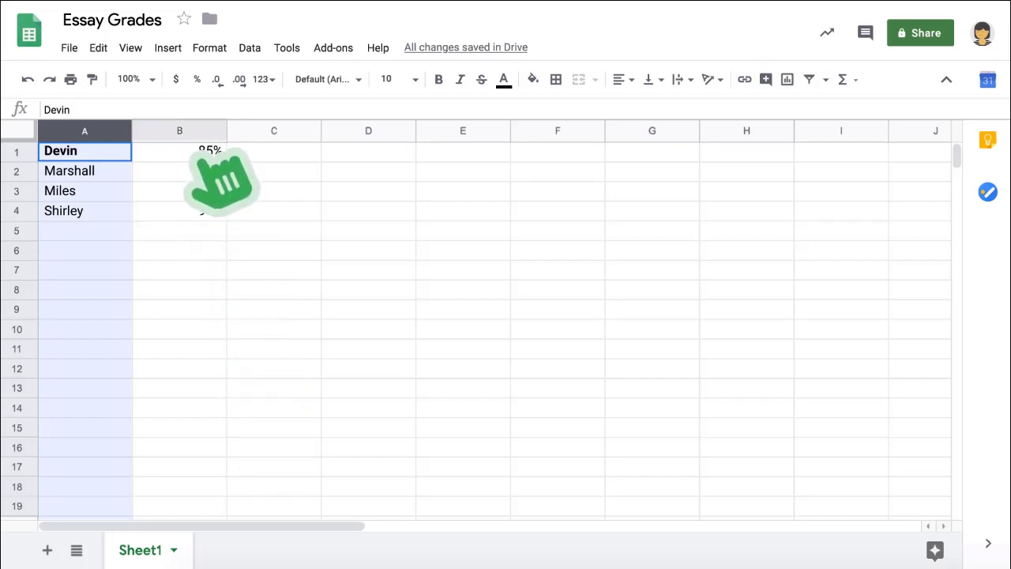
{"action": "left_click_drag", "start_coordinate": [197, 150], "coordinate": [197, 207]}
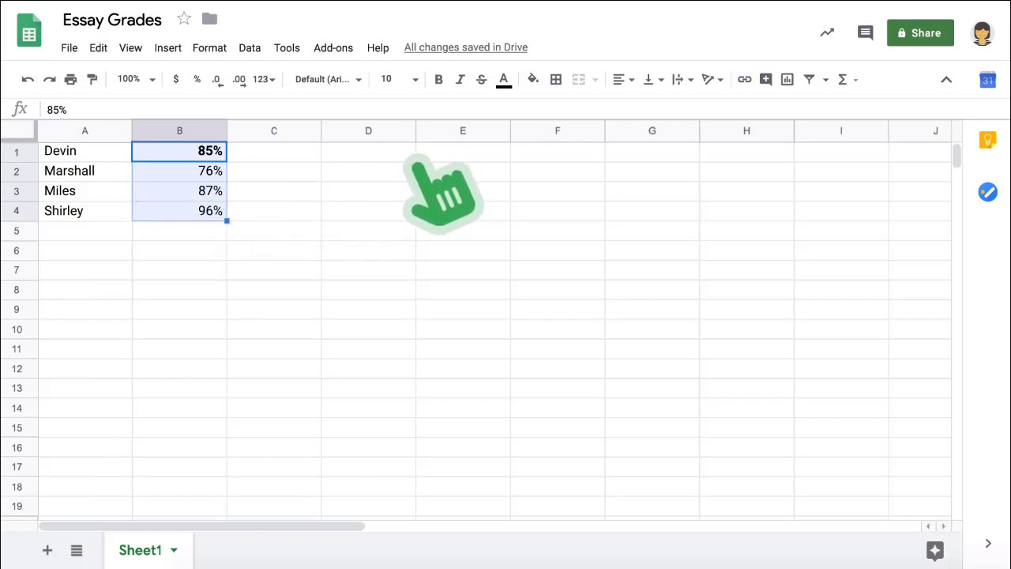
{"action": "left_click", "coordinate": [841, 79]}
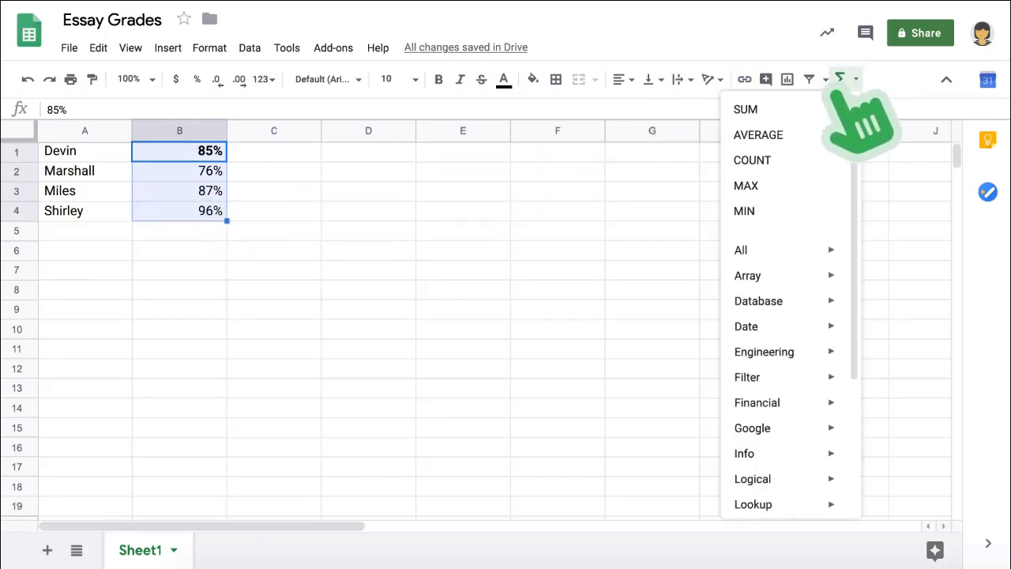
{"action": "left_click", "coordinate": [758, 136]}
{"action": "key", "text": "Return"}
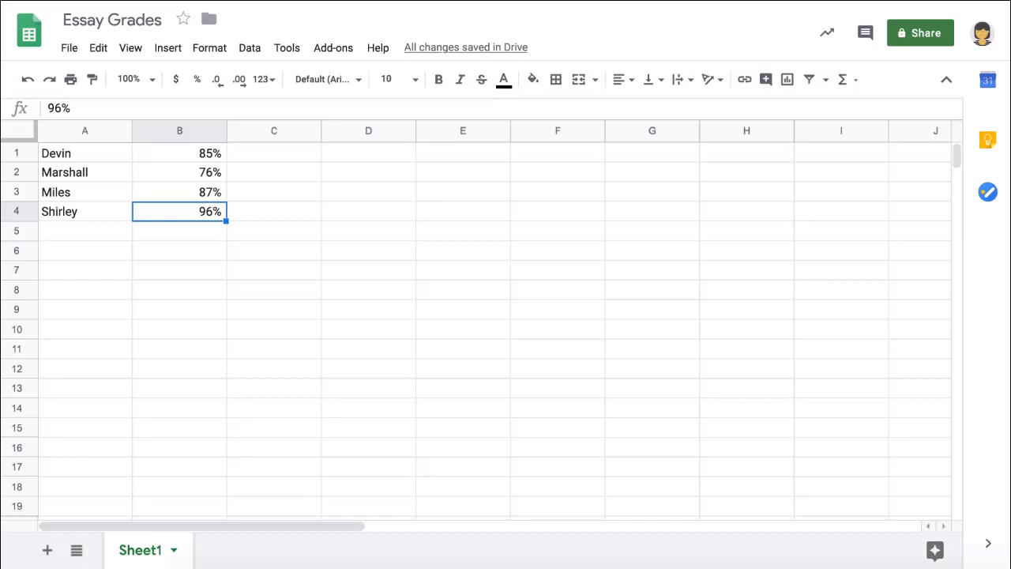
Select the four grades in column B and add a filter.
{"action": "left_click_drag", "start_coordinate": [192, 158], "coordinate": [191, 197]}
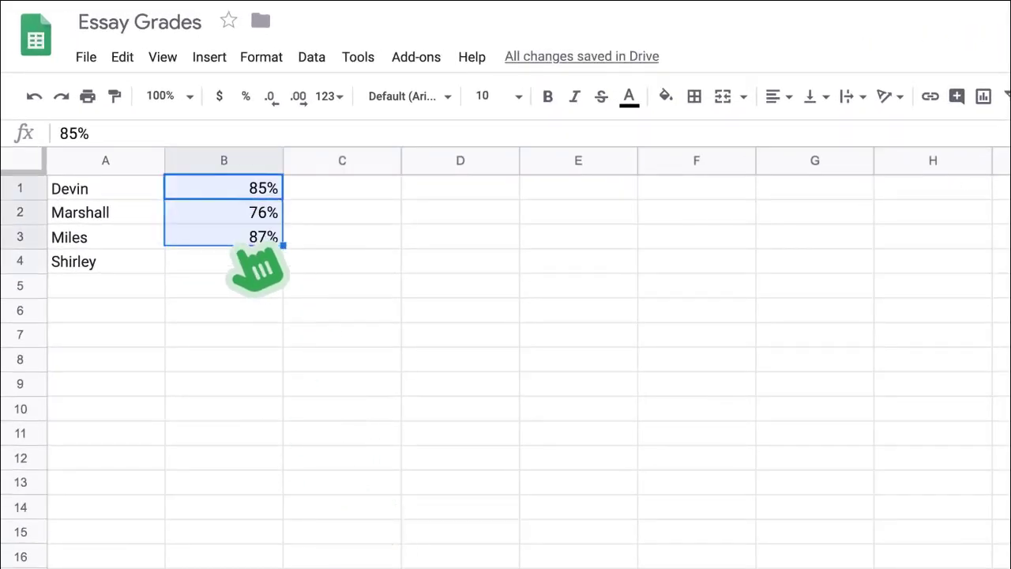
{"action": "left_click_drag", "start_coordinate": [248, 251], "coordinate": [237, 263]}
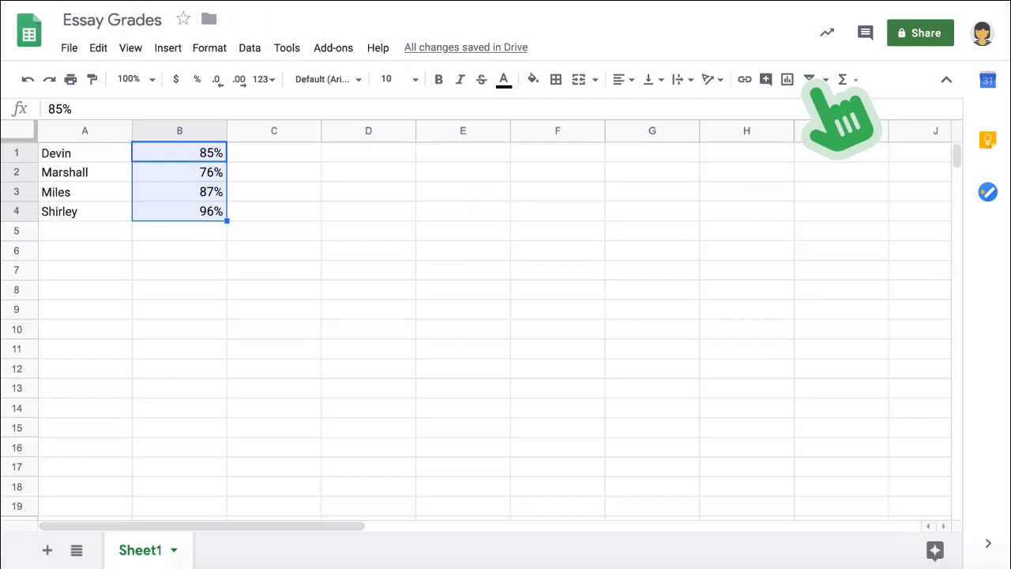
{"action": "left_click", "coordinate": [809, 79]}
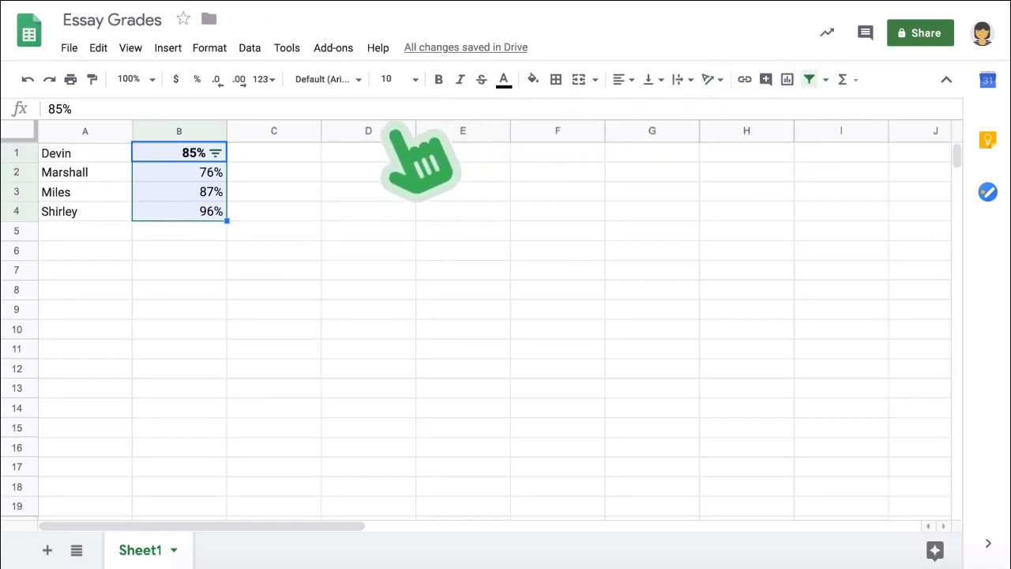
Filter column B to grades greater than or equal to 90, then turn the filter off.
{"action": "left_click", "coordinate": [215, 152]}
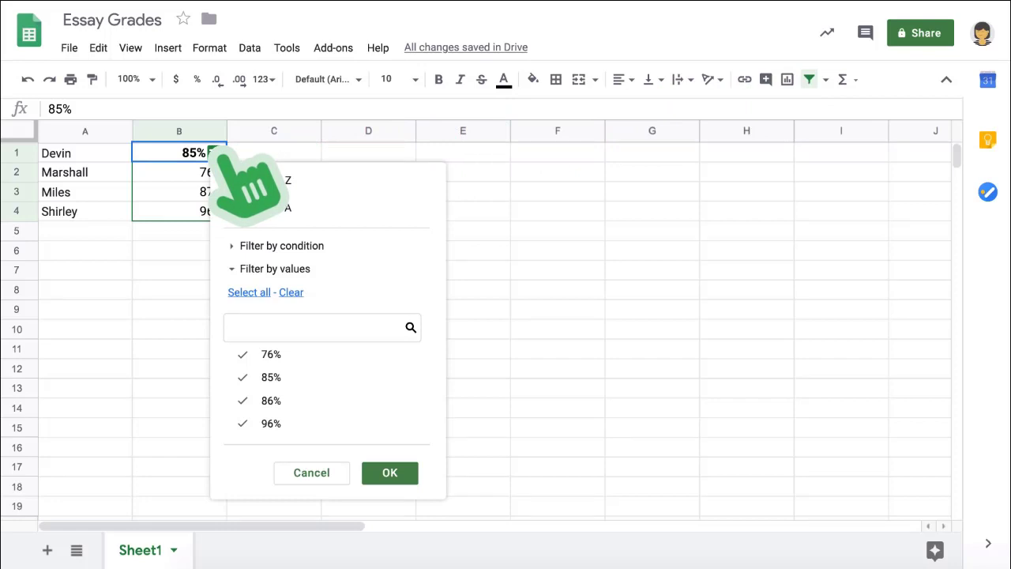
{"action": "left_click", "coordinate": [348, 246]}
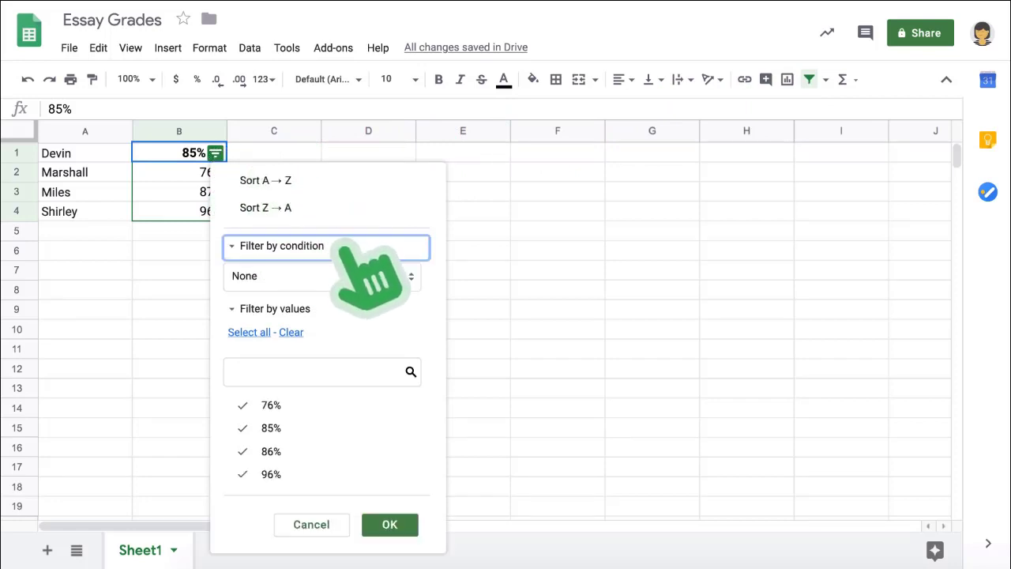
{"action": "left_click", "coordinate": [357, 275]}
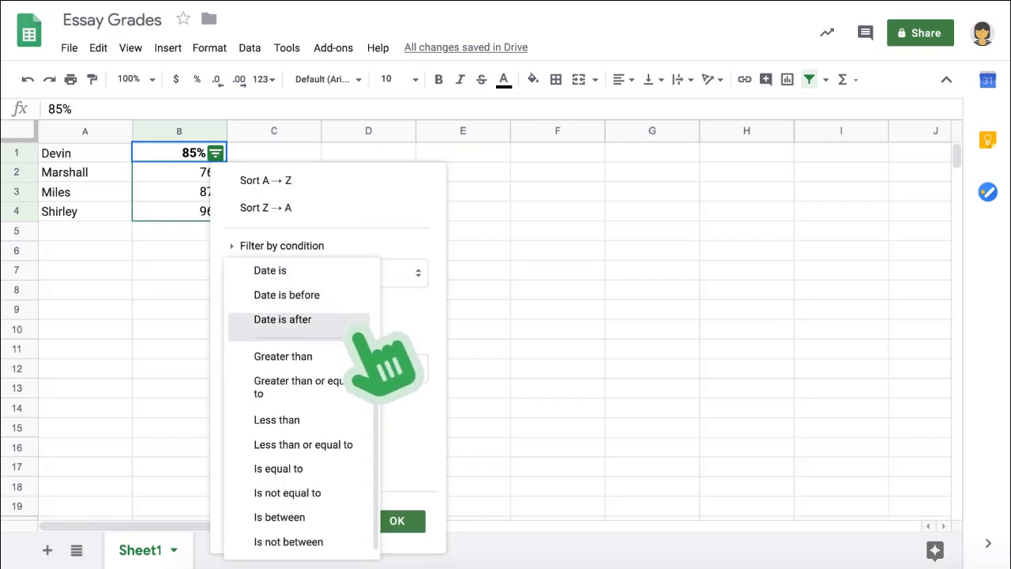
{"action": "left_click", "coordinate": [355, 388]}
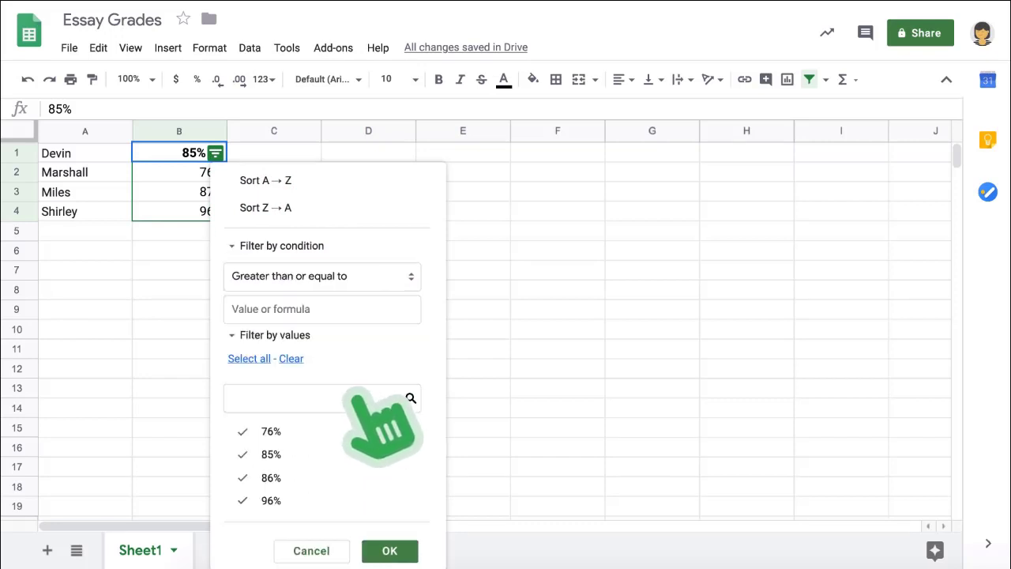
{"action": "left_click", "coordinate": [323, 315]}
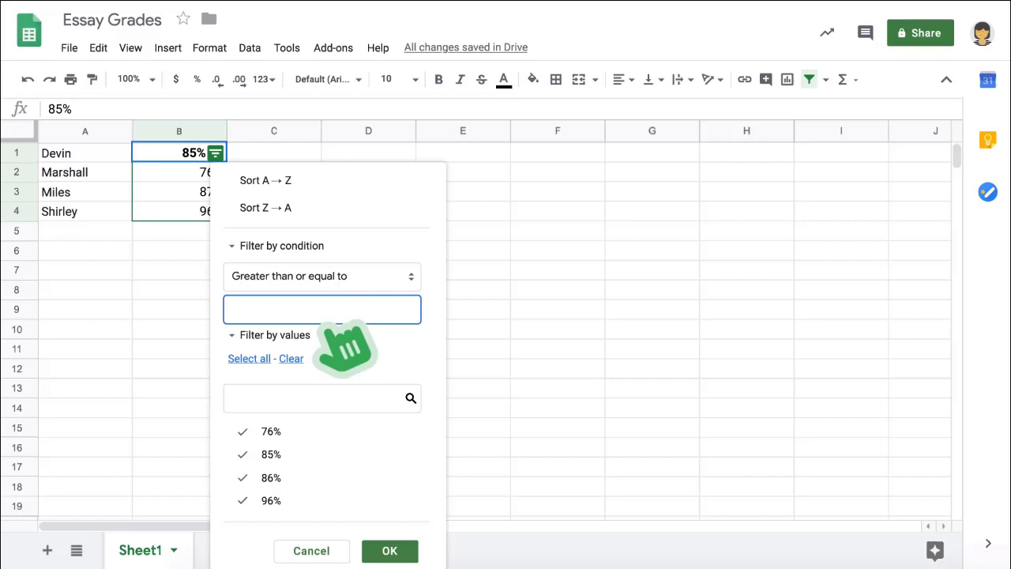
{"action": "type", "text": "90"}
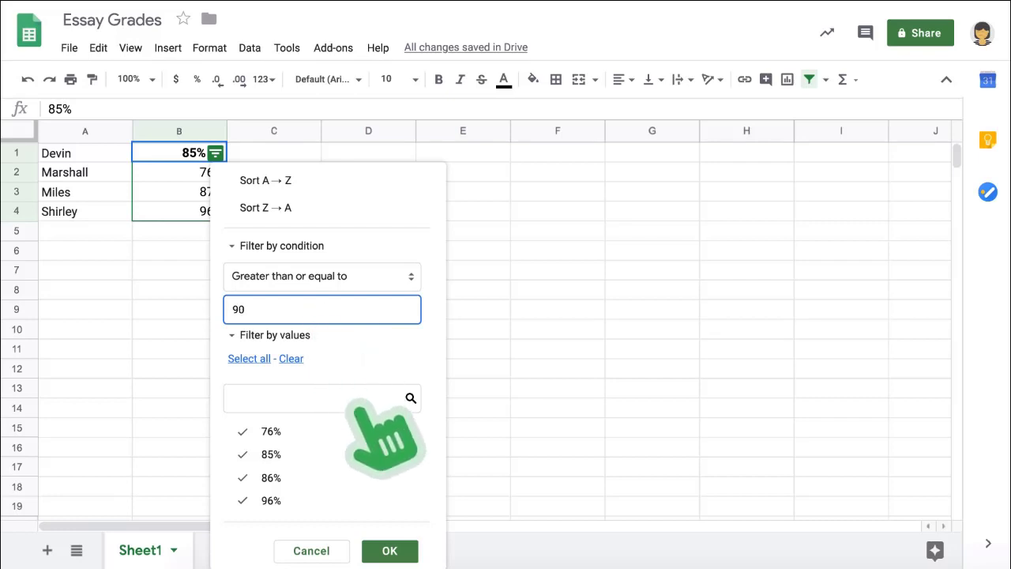
{"action": "left_click", "coordinate": [391, 550]}
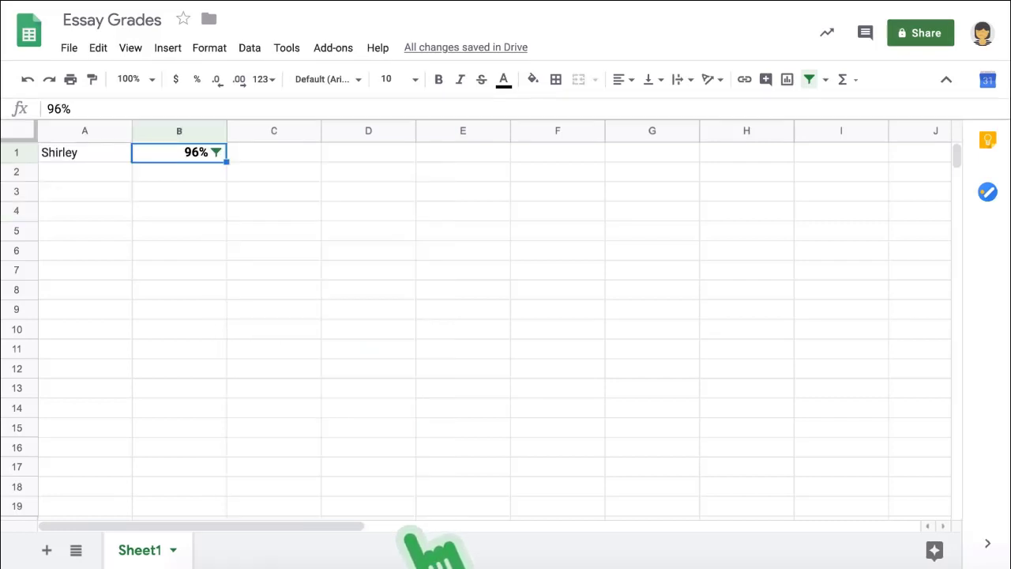
{"action": "left_click", "coordinate": [809, 79]}
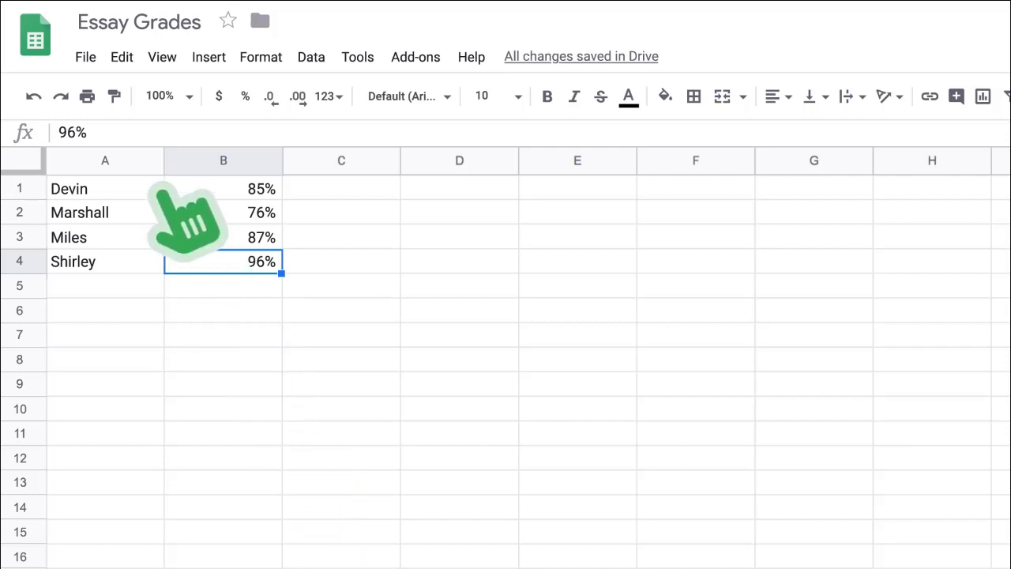
Chart names and grades A1:B4 as a column chart and move it up-left beside the data.
{"action": "left_click_drag", "start_coordinate": [158, 187], "coordinate": [264, 261]}
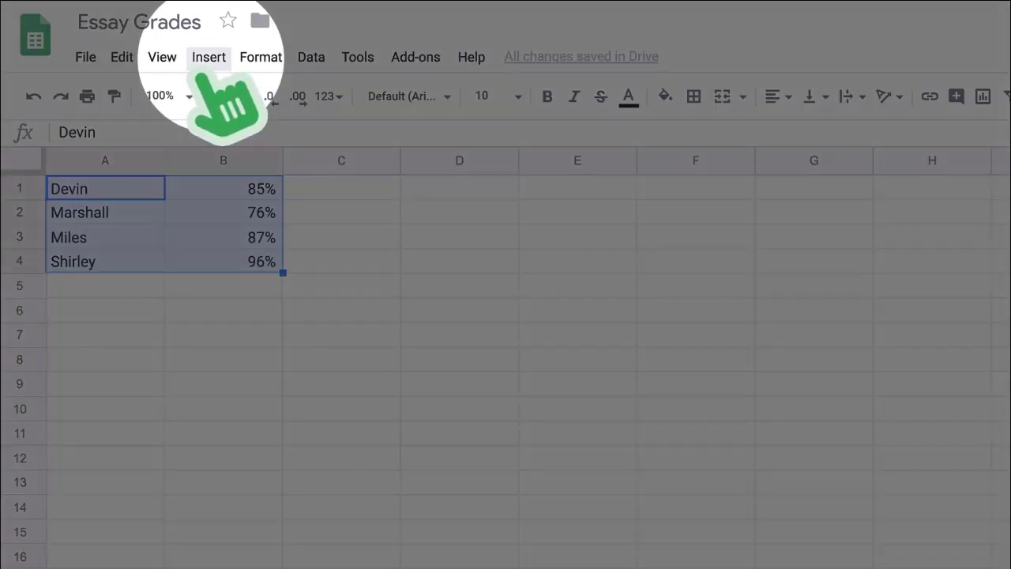
{"action": "left_click", "coordinate": [207, 60]}
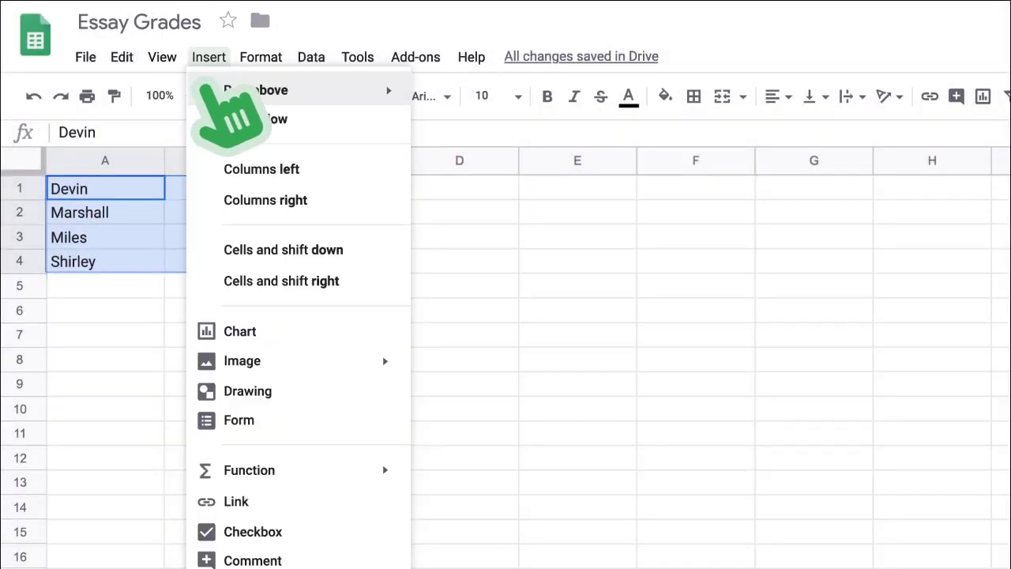
{"action": "left_click", "coordinate": [325, 331]}
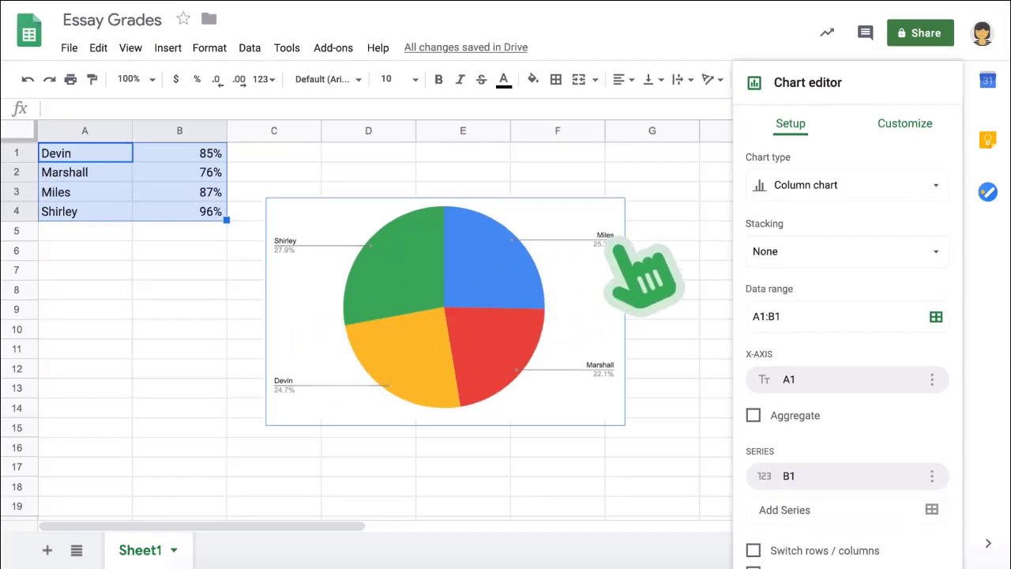
{"action": "left_click", "coordinate": [866, 179]}
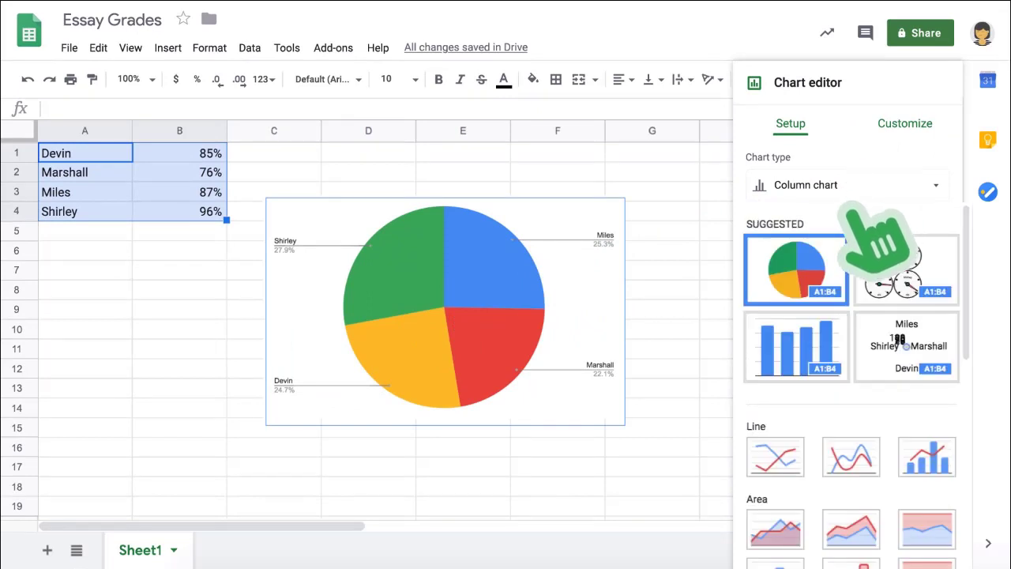
{"action": "left_click", "coordinate": [814, 327]}
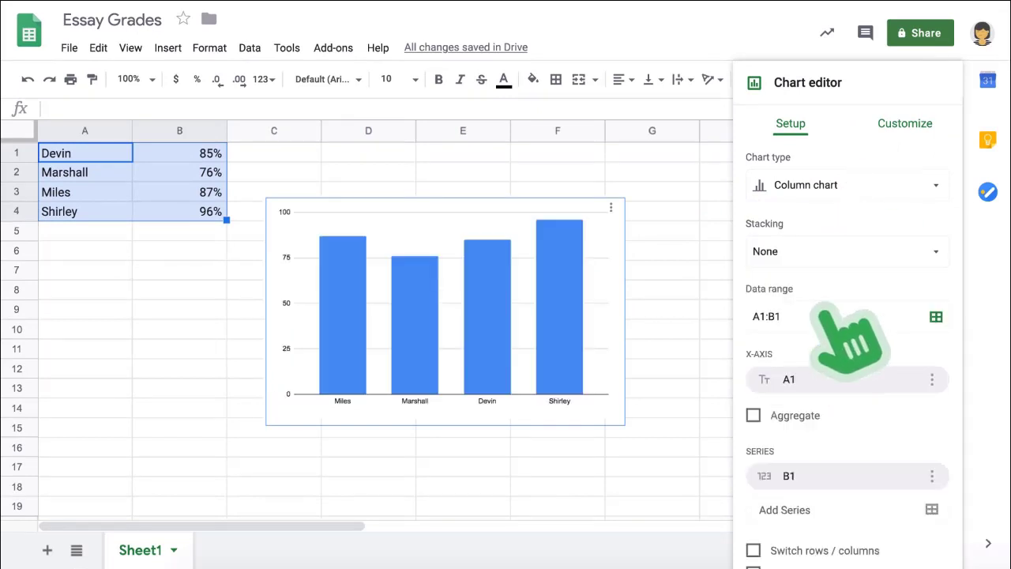
{"action": "left_click", "coordinate": [916, 120]}
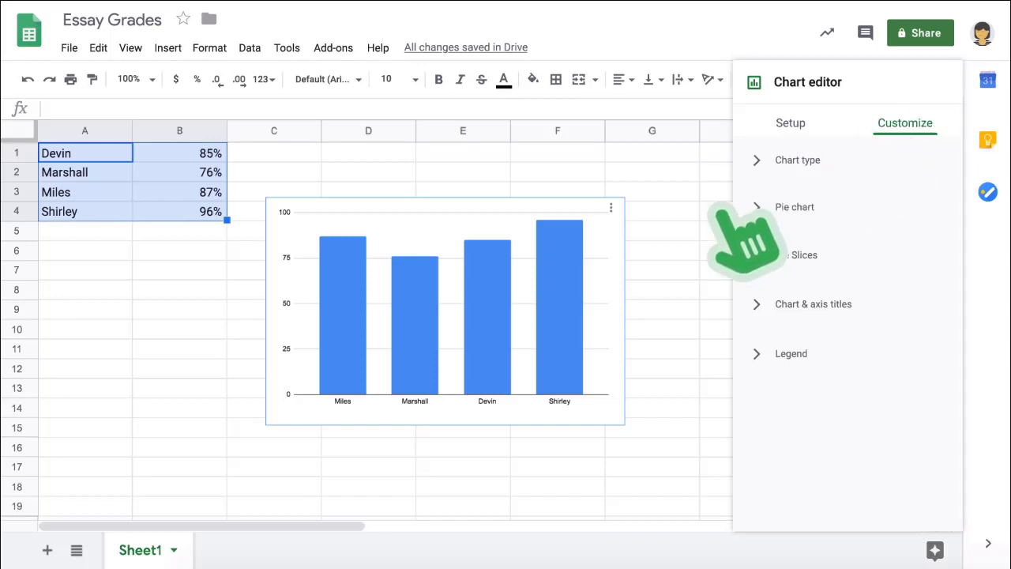
{"action": "left_click_drag", "start_coordinate": [493, 338], "coordinate": [456, 285]}
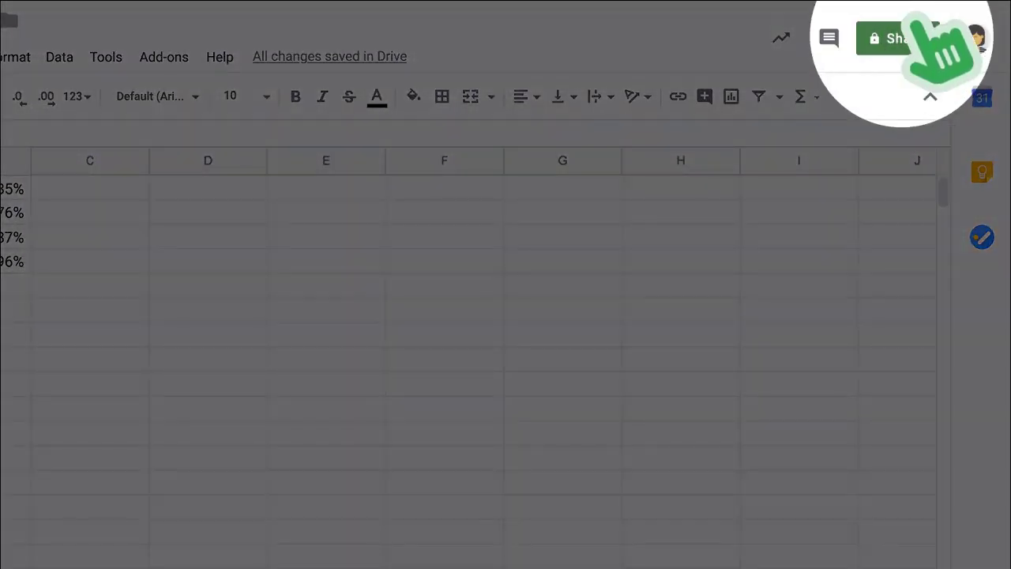
Share the sheet view-only with a colleague and turn on link sharing.
{"action": "left_click", "coordinate": [920, 32]}
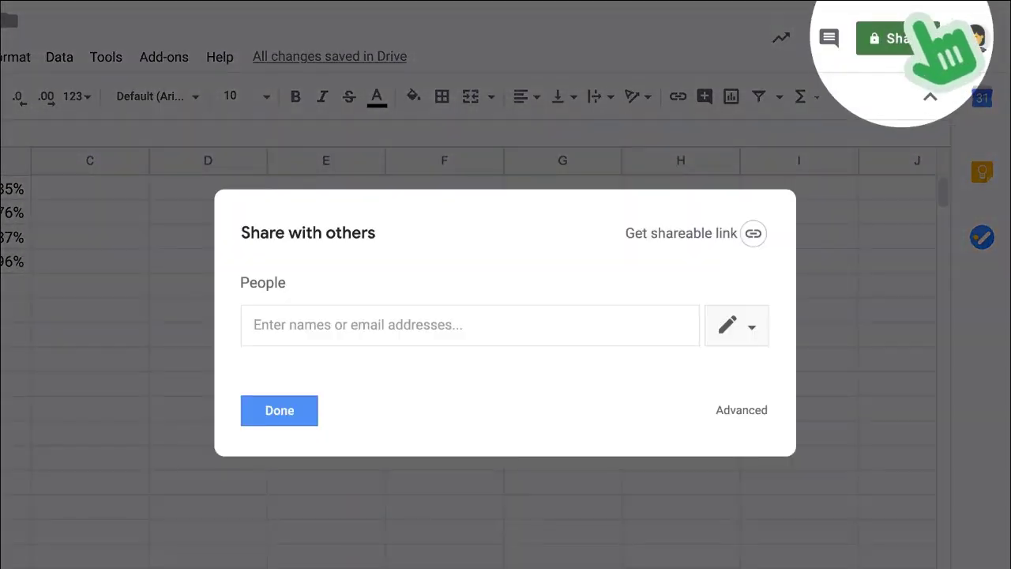
{"action": "type", "text": "Carlos"}
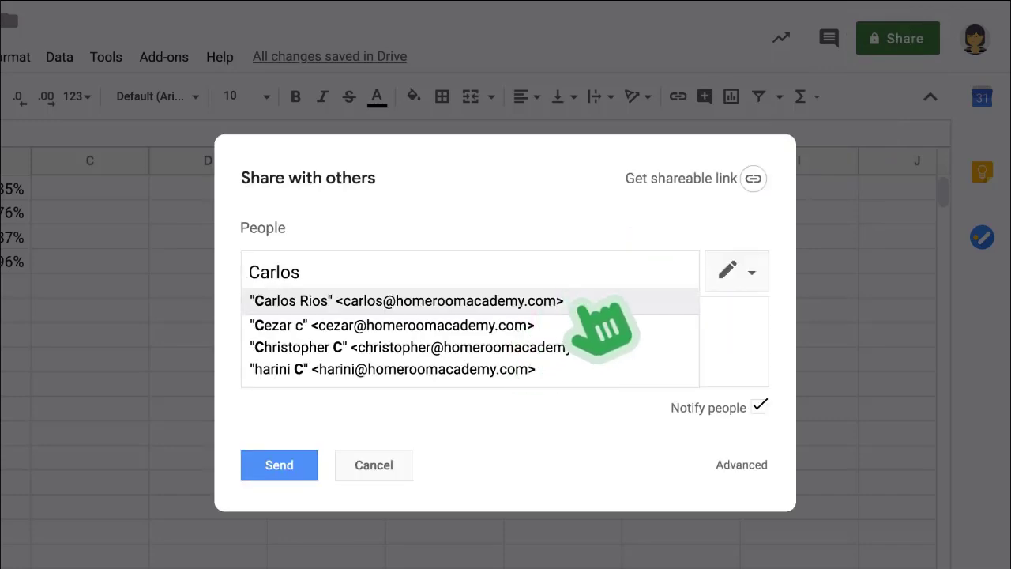
{"action": "left_click", "coordinate": [574, 298]}
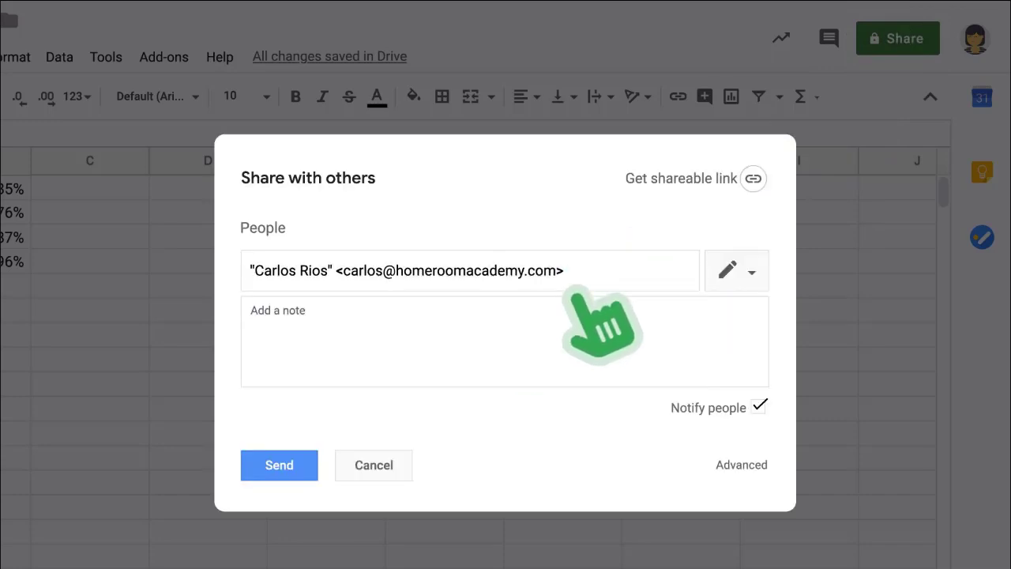
{"action": "left_click", "coordinate": [757, 280]}
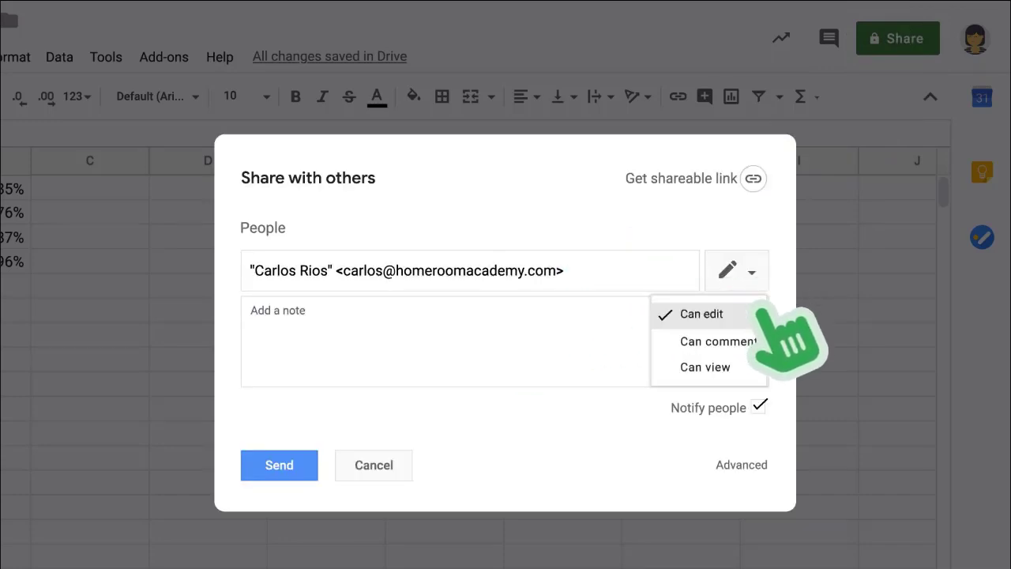
{"action": "left_click", "coordinate": [758, 368]}
{"action": "left_click", "coordinate": [690, 180]}
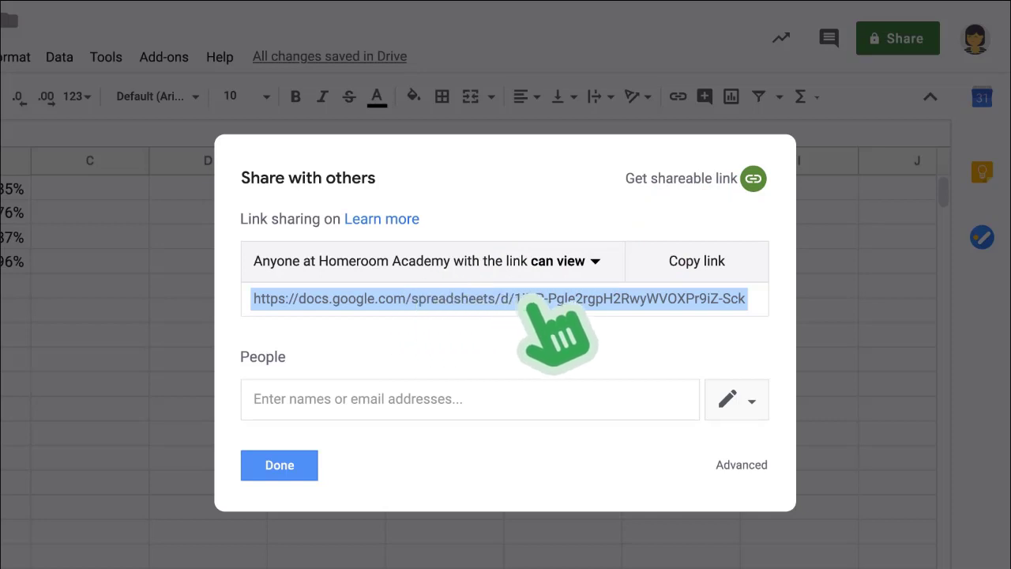
Keep the shareable link at view-only access and close the sharing dialog.
{"action": "left_click", "coordinate": [605, 316]}
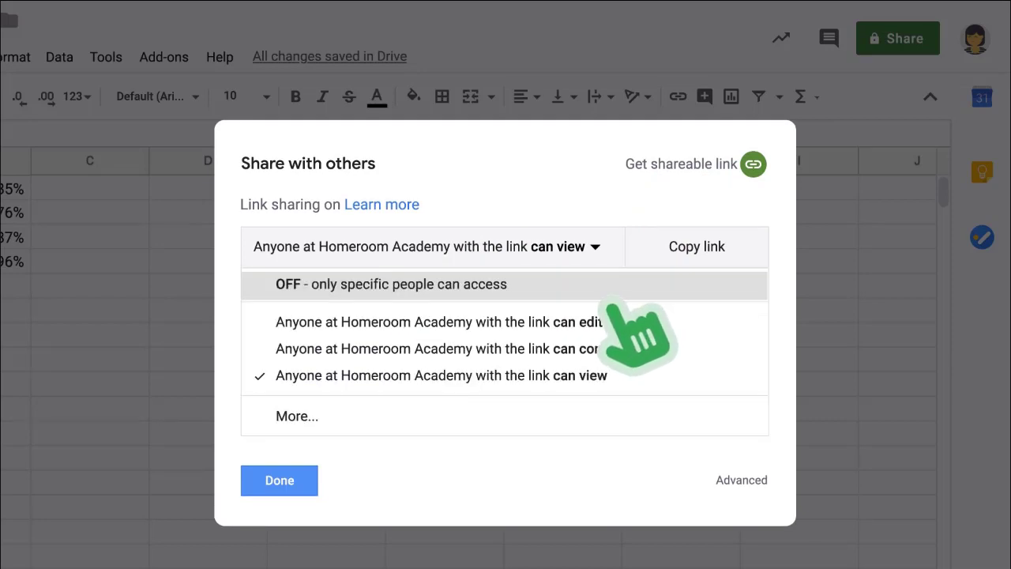
{"action": "left_click", "coordinate": [629, 377]}
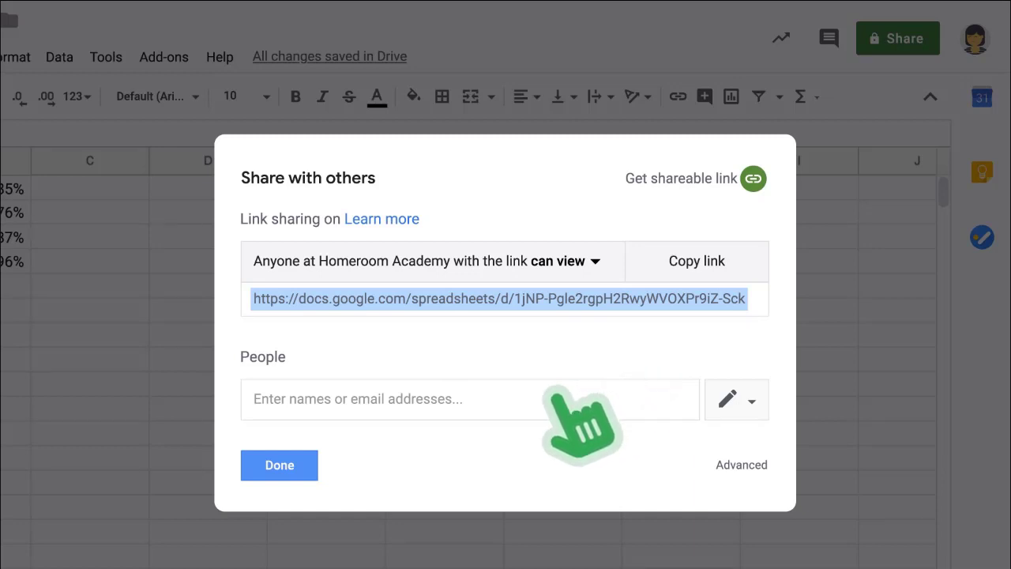
{"action": "left_click", "coordinate": [309, 469]}
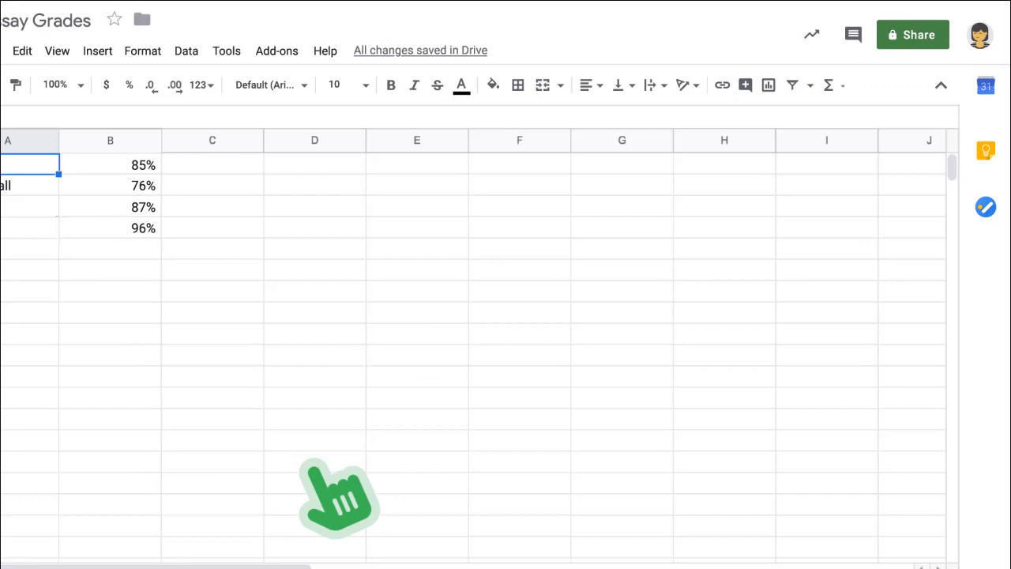